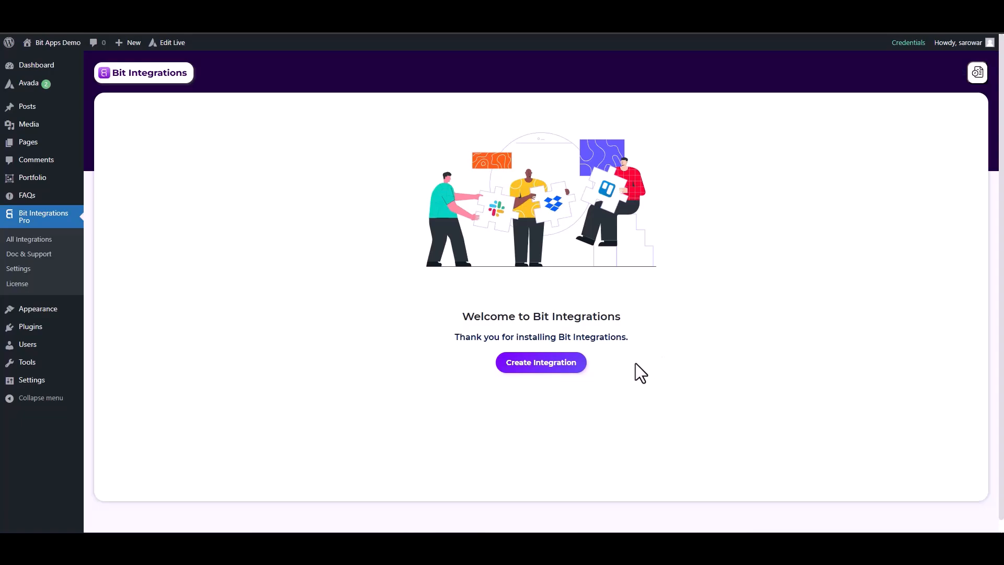
Create a new integration with Avada Forms as the trigger and start fetching a form submission
{"action": "left_click", "coordinate": [571, 365]}
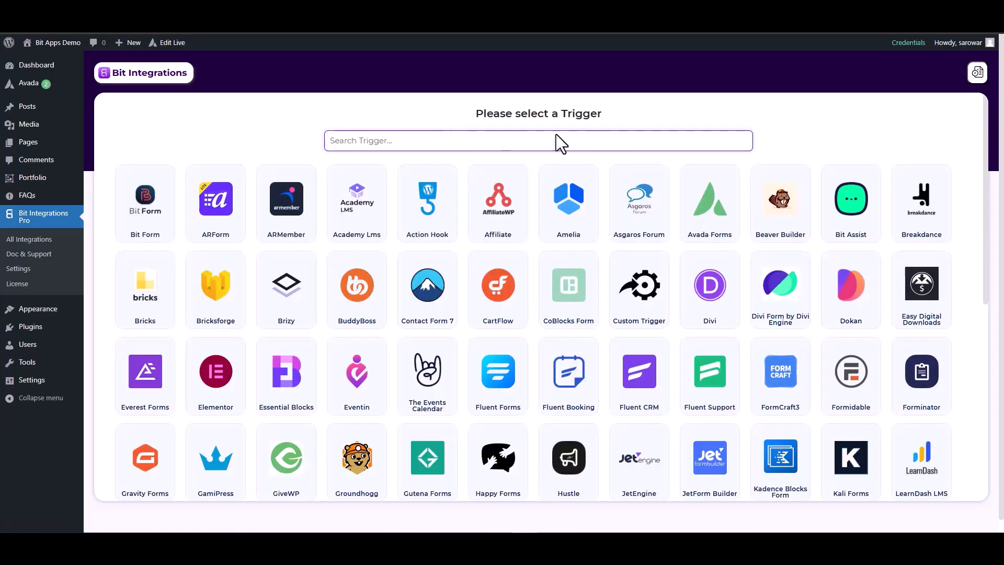
{"action": "left_click", "coordinate": [699, 205]}
{"action": "left_click", "coordinate": [555, 248]}
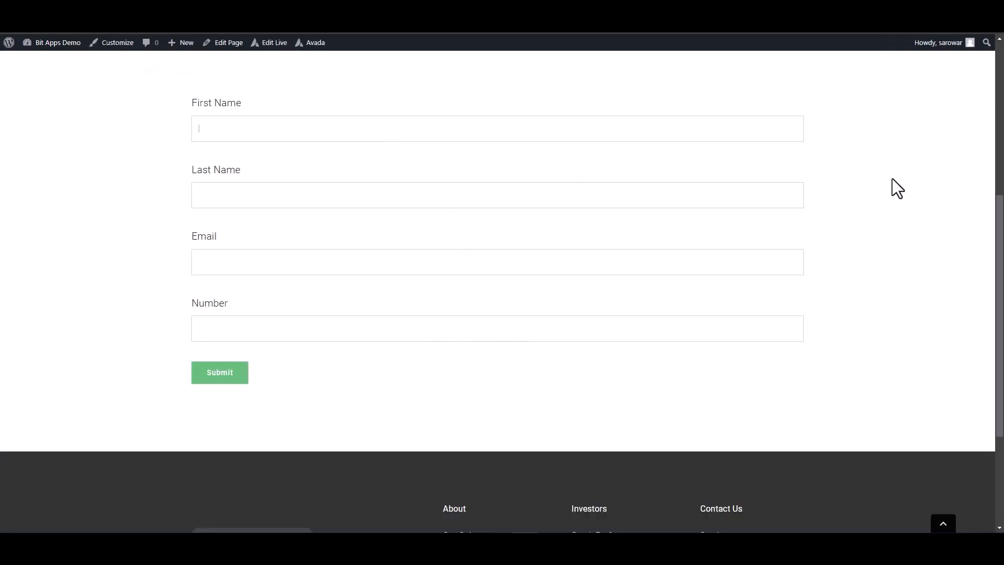
Submit the Avada form page with first name "test", last name "test-1", a sample email address and a sample number
{"action": "type", "text": "test"}
{"action": "left_click", "coordinate": [798, 192]}
{"action": "type", "text": "test-1"}
{"action": "left_click", "coordinate": [692, 268]}
{"action": "type", "text": "test@gmail.com"}
{"action": "left_click", "coordinate": [695, 329]}
{"action": "type", "text": "123456"}
{"action": "left_click", "coordinate": [242, 378]}
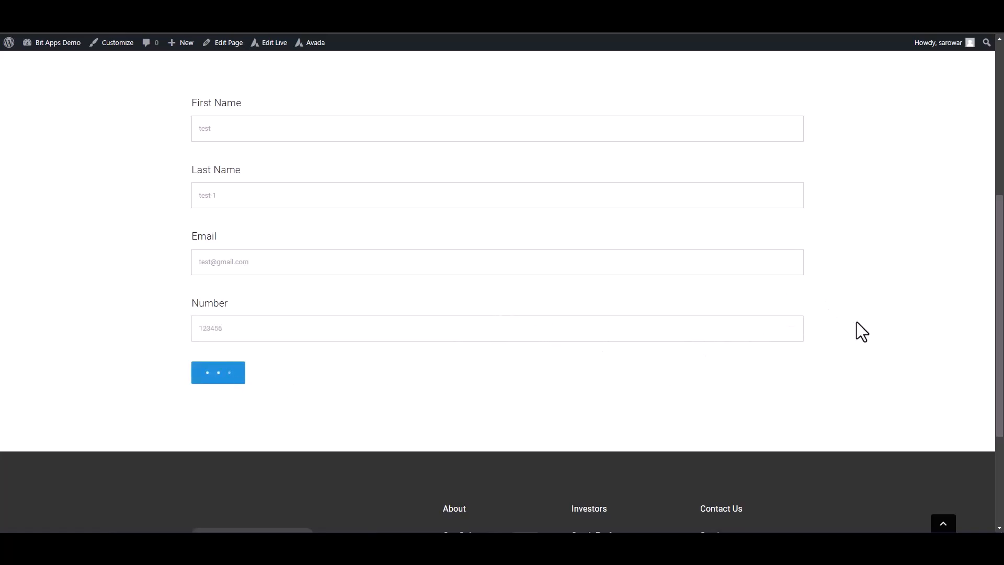
{"action": "triple_click", "coordinate": [491, 414]}
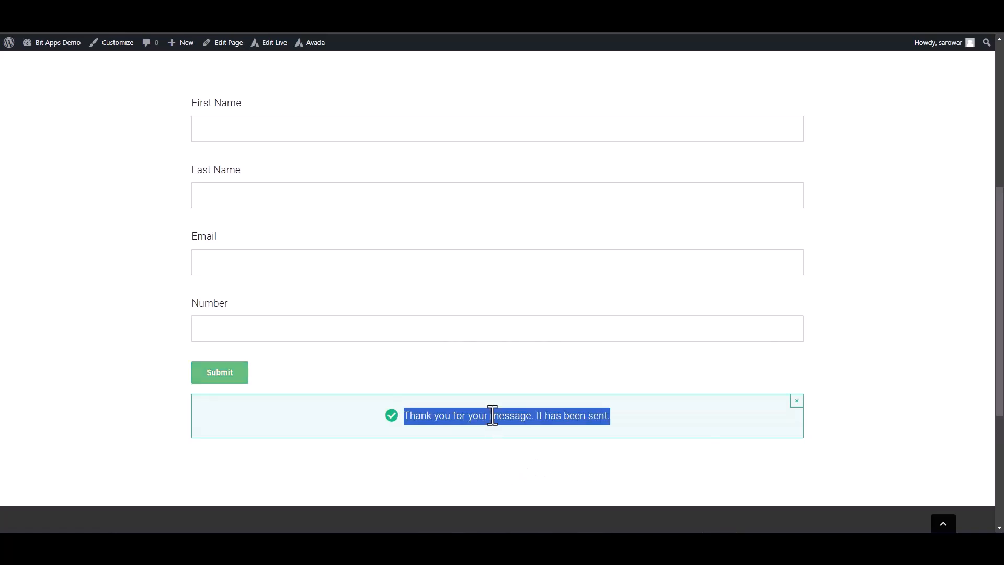
{"action": "left_click", "coordinate": [864, 336]}
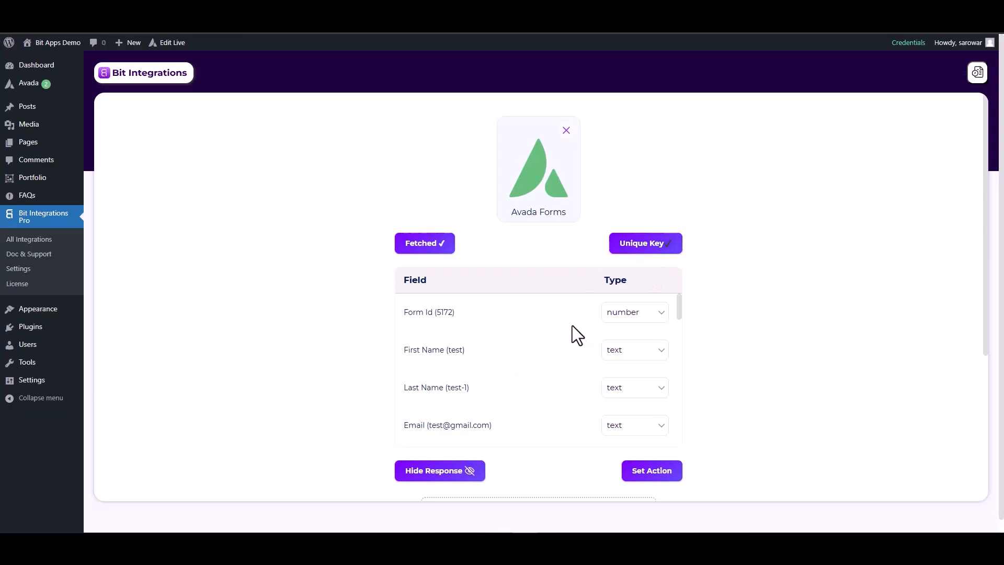
Set the fetched Email field's type to email and the Number field's type to number
{"action": "scroll", "coordinate": [580, 353], "scroll_direction": "down", "scroll_amount": 1}
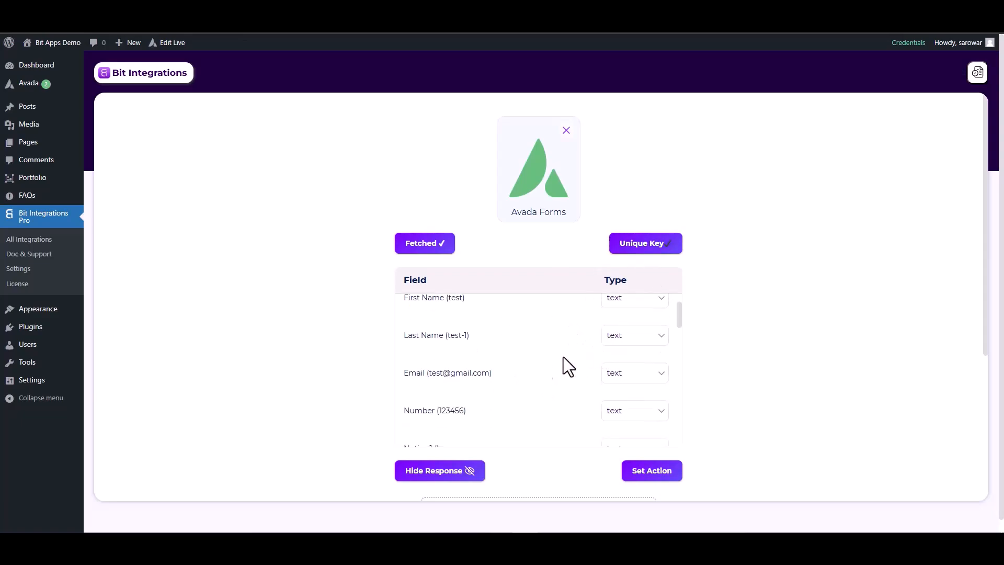
{"action": "left_click", "coordinate": [623, 376]}
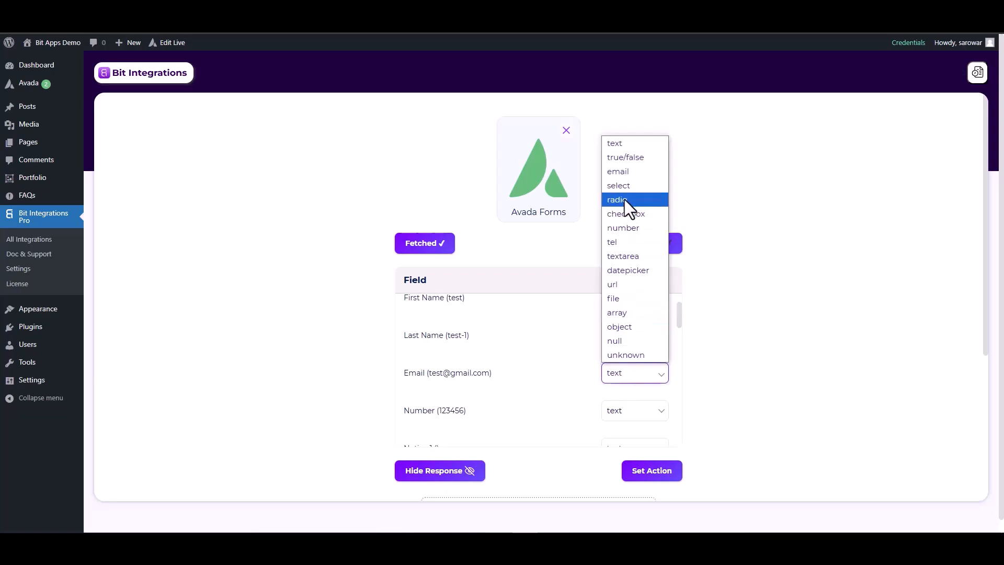
{"action": "left_click", "coordinate": [620, 172]}
{"action": "left_click", "coordinate": [618, 426]}
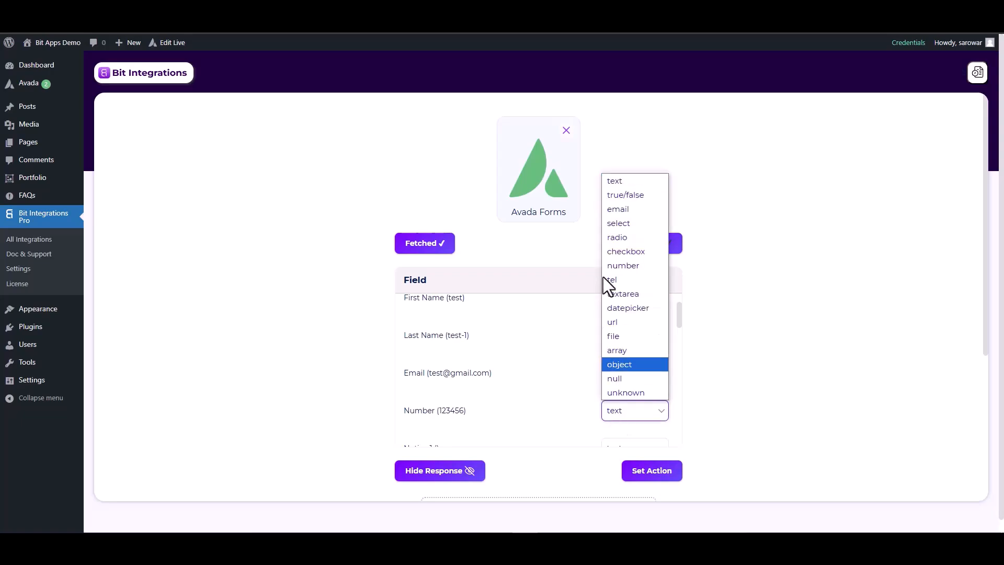
{"action": "left_click", "coordinate": [620, 276]}
Proceed to the action selection, search for "nut" and choose NutshellCRM as the action
{"action": "scroll", "coordinate": [625, 403], "scroll_direction": "down", "scroll_amount": 3}
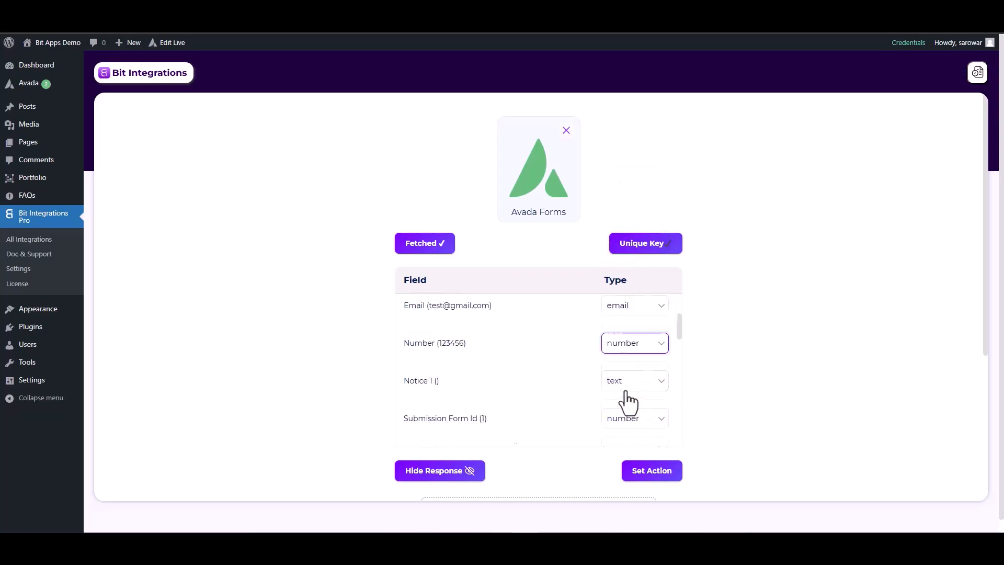
{"action": "scroll", "coordinate": [717, 400], "scroll_direction": "down", "scroll_amount": 2}
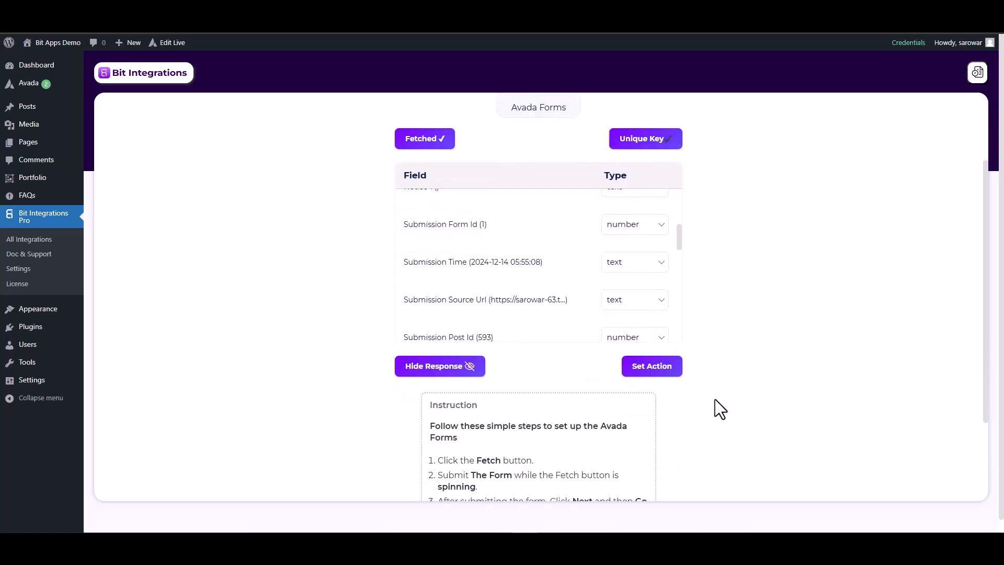
{"action": "left_click", "coordinate": [655, 369]}
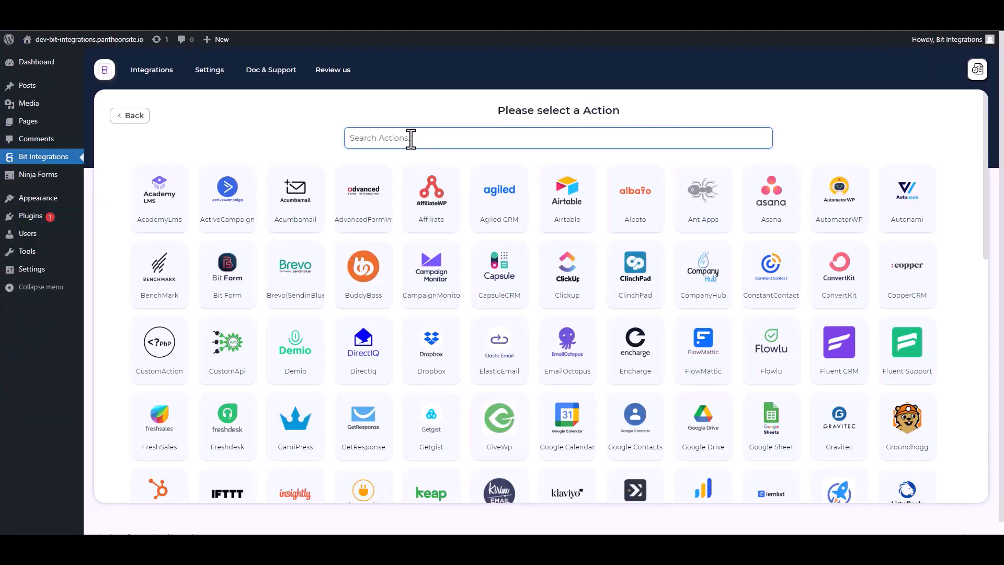
{"action": "left_click", "coordinate": [411, 138]}
{"action": "type", "text": "nut"}
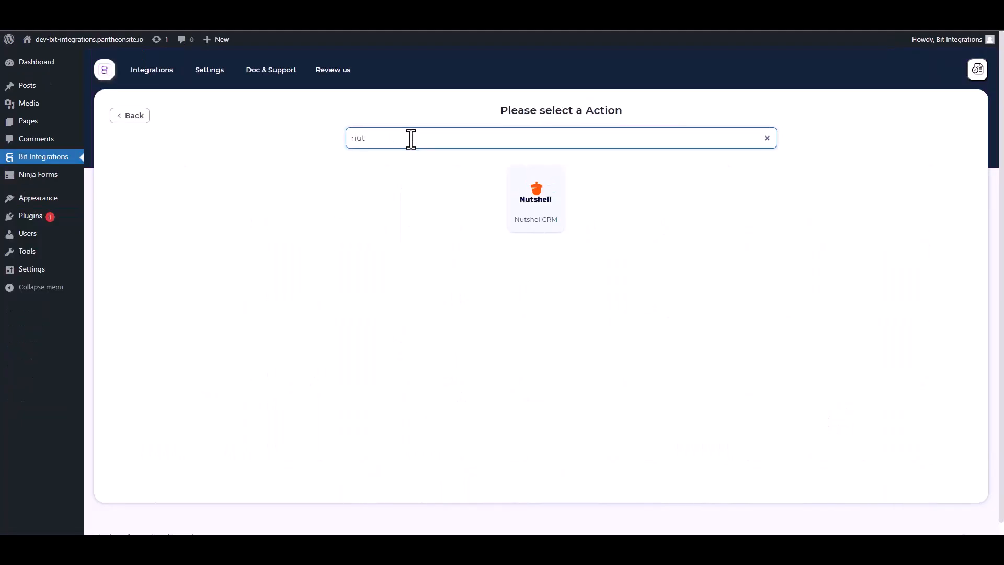
{"action": "left_click", "coordinate": [539, 215]}
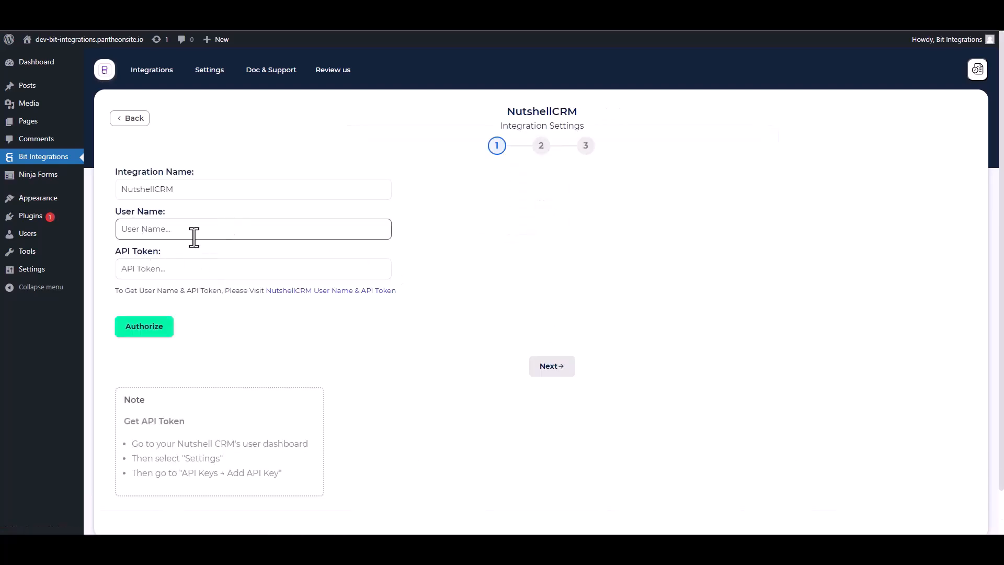
Open Nutshell's API Keys page and create a key named "Bit Integrations" with API + user impersonation permission
{"action": "left_click", "coordinate": [333, 291]}
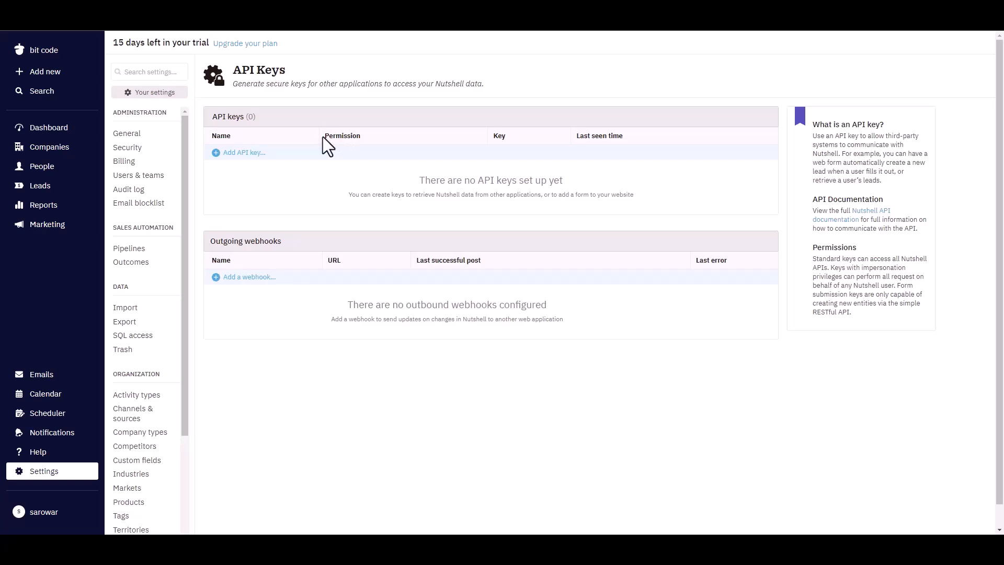
{"action": "left_click", "coordinate": [262, 154]}
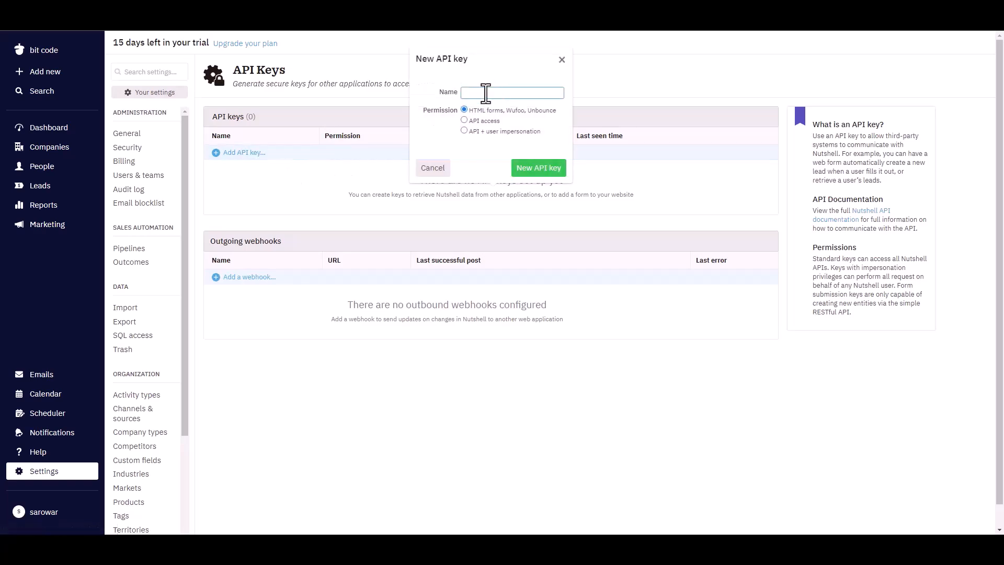
{"action": "type", "text": "Bit Integrations"}
{"action": "left_click", "coordinate": [464, 130]}
{"action": "left_click", "coordinate": [532, 168]}
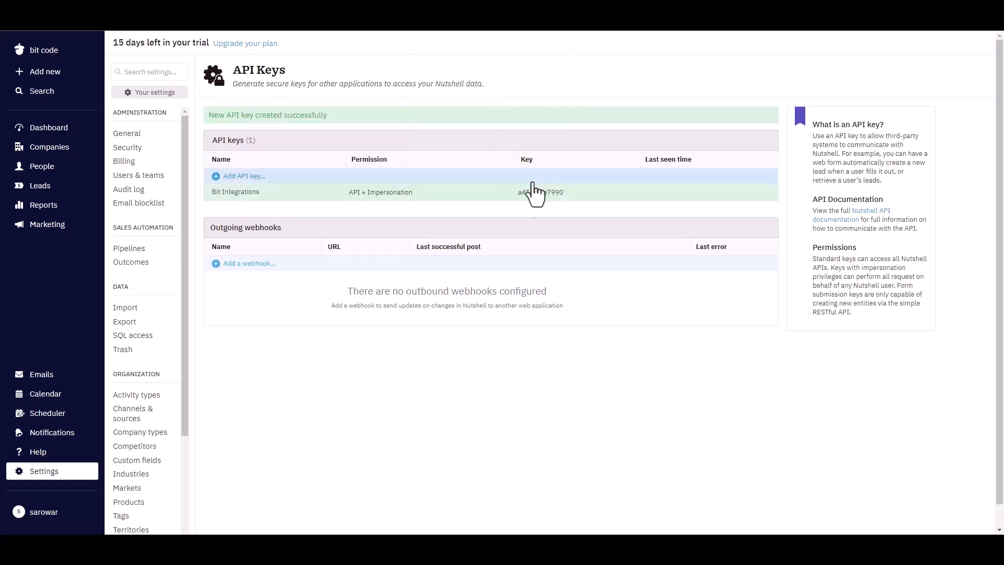
Copy the new Nutshell API key and paste it as the API Token in the NutshellCRM integration settings
{"action": "left_click", "coordinate": [518, 202]}
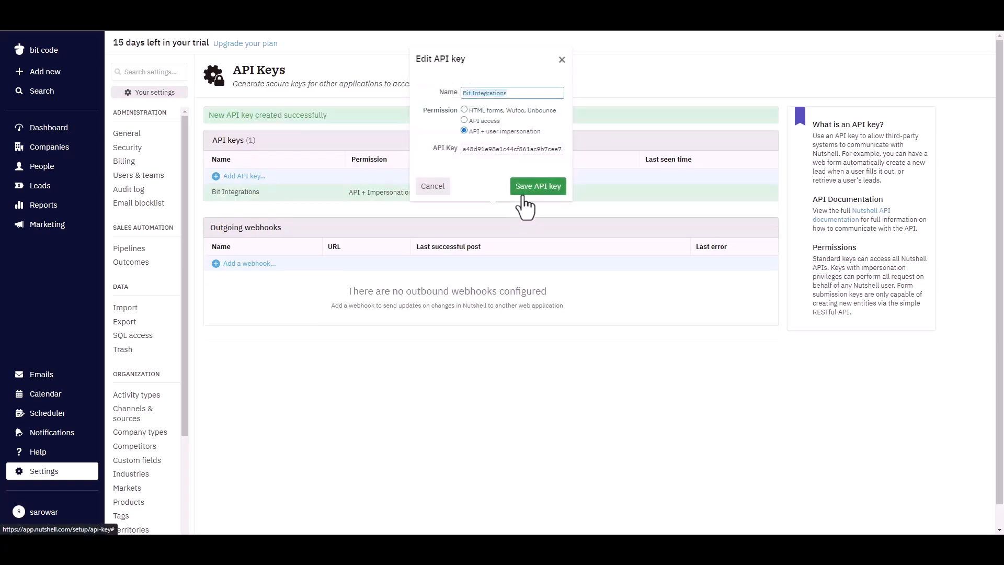
{"action": "double_click", "coordinate": [488, 149]}
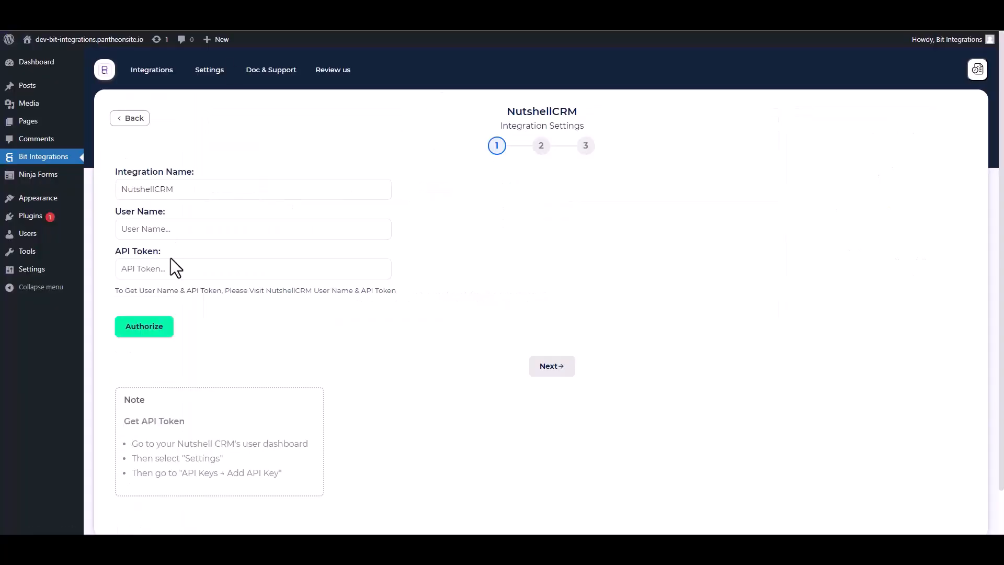
{"action": "left_click", "coordinate": [167, 269]}
{"action": "key", "text": "ctrl+v"}
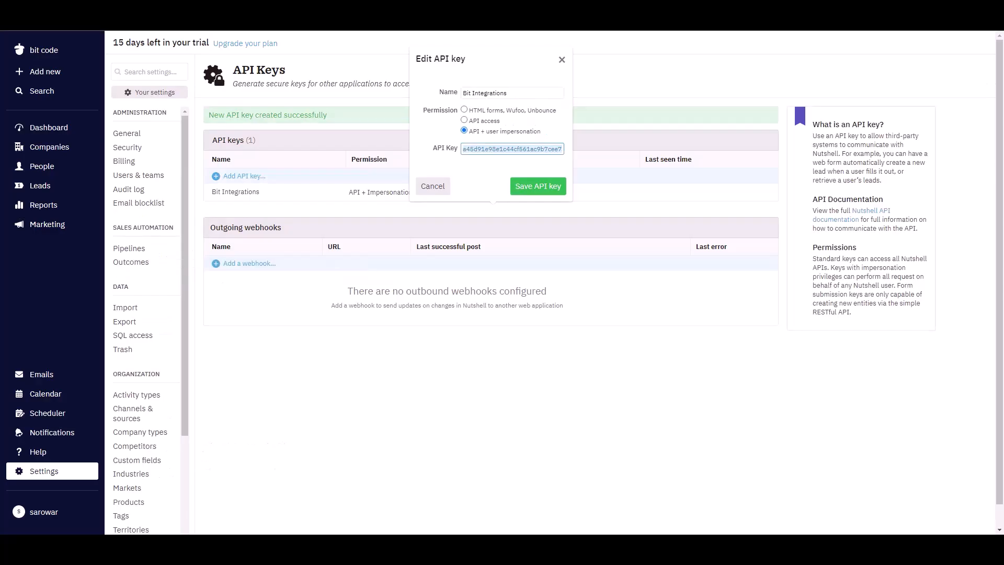
Copy the enabled user's email from Nutshell's Users & teams into the integration's User Name and authorize the connection
{"action": "left_click", "coordinate": [137, 178]}
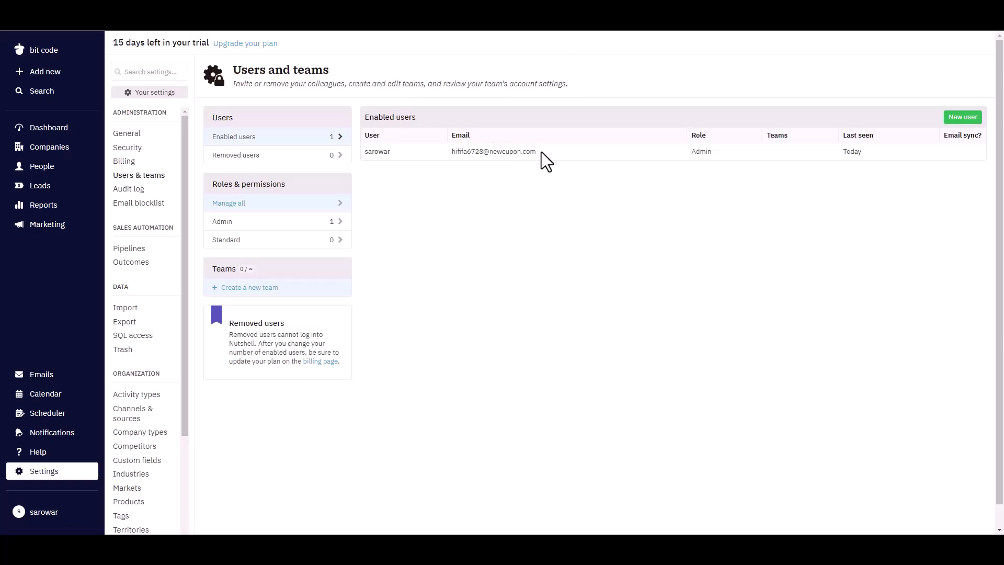
{"action": "left_click_drag", "start_coordinate": [537, 152], "coordinate": [455, 155]}
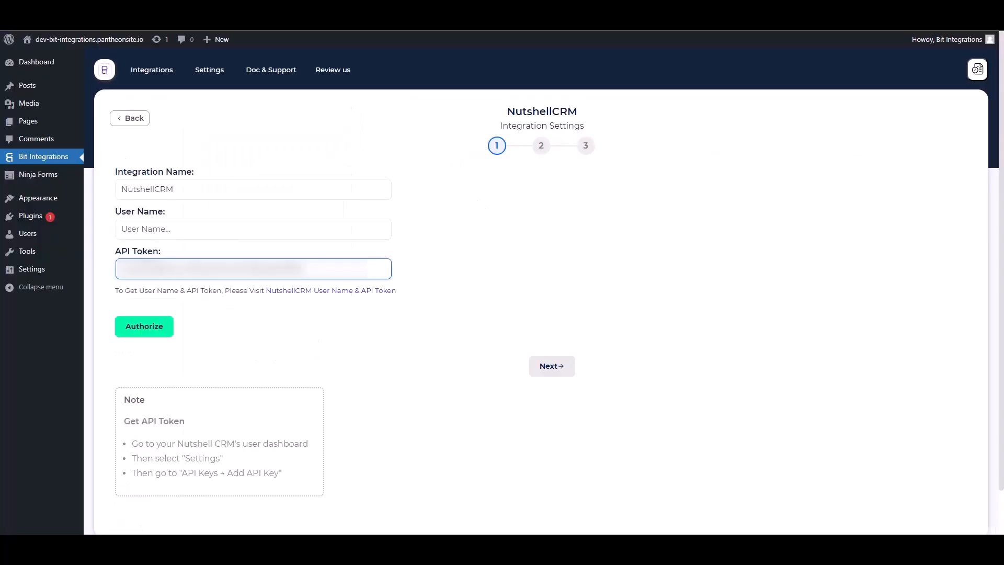
{"action": "left_click", "coordinate": [189, 235]}
{"action": "key", "text": "ctrl+v"}
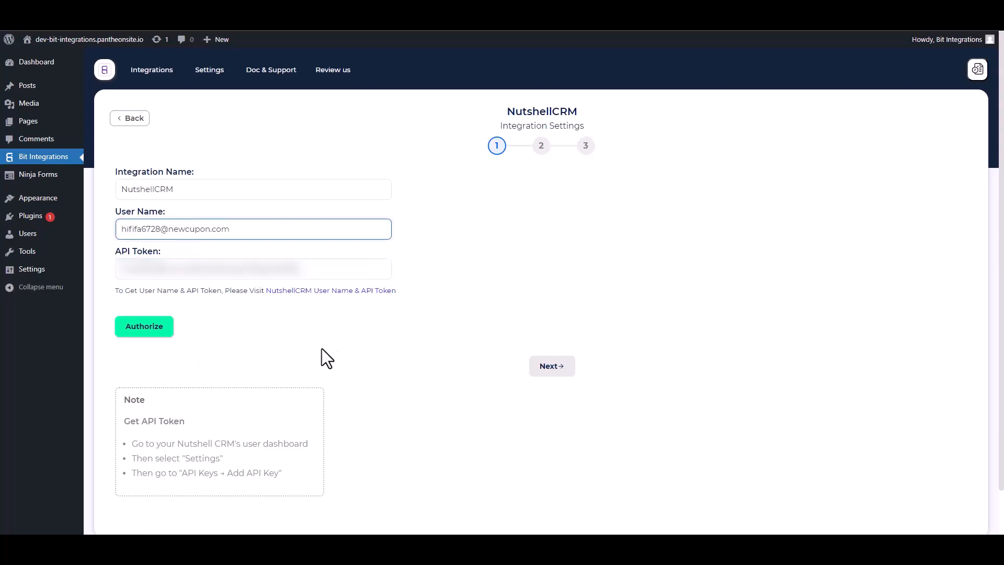
{"action": "left_click", "coordinate": [143, 332]}
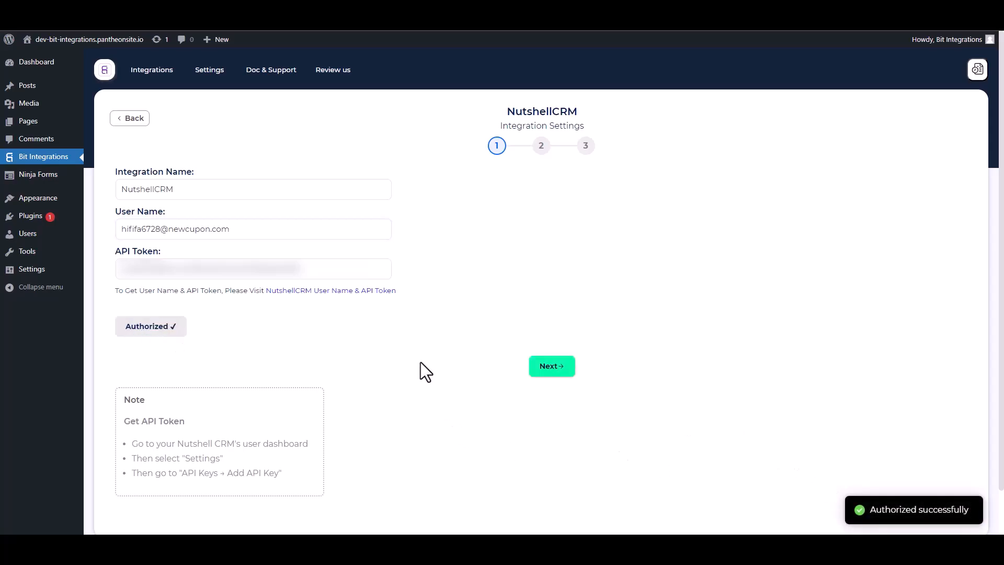
Set the NutshellCRM action to Create People and map the form's First Name and Email to First Name and Email Address
{"action": "left_click", "coordinate": [550, 371]}
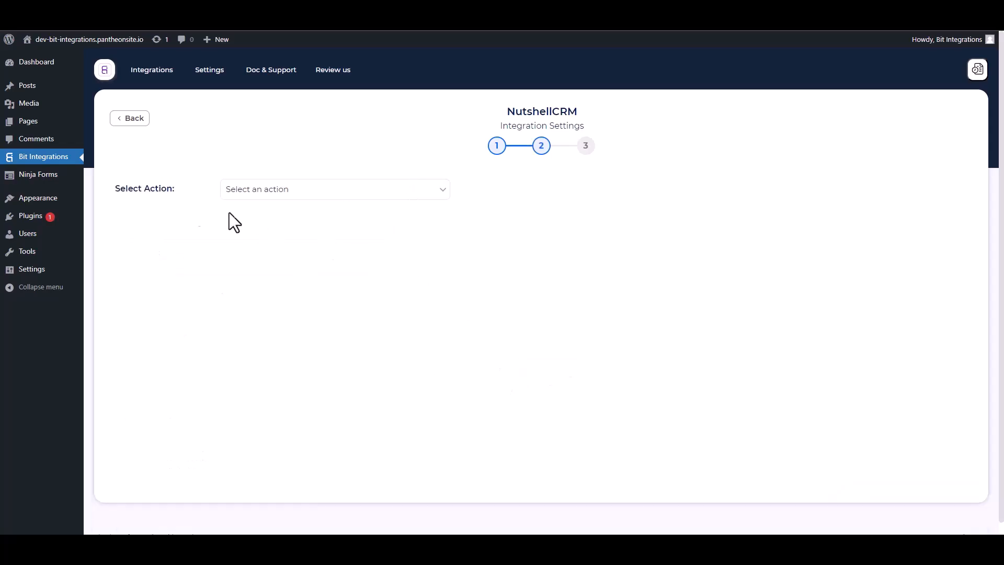
{"action": "left_click", "coordinate": [315, 198]}
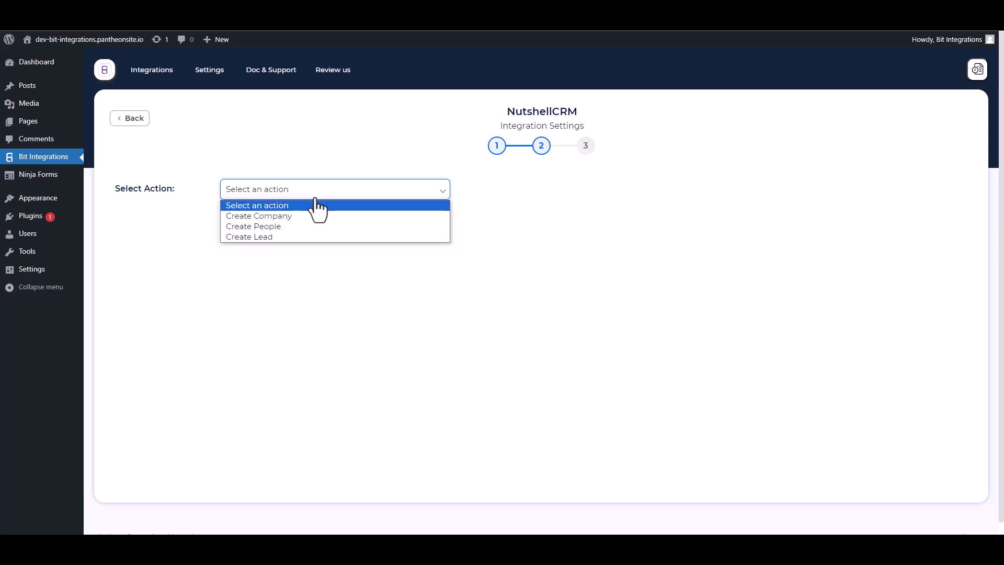
{"action": "left_click", "coordinate": [253, 226]}
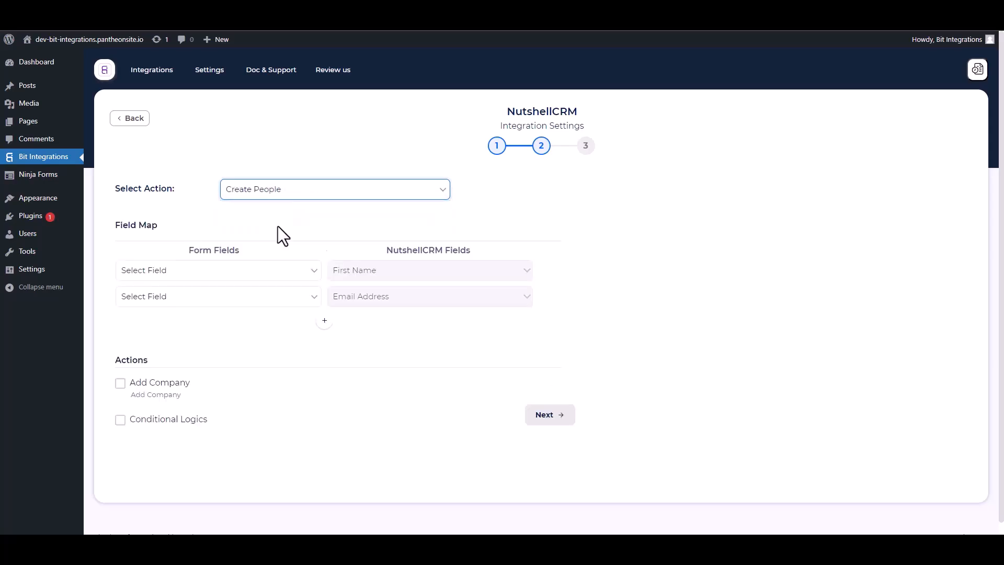
{"action": "left_click", "coordinate": [217, 274]}
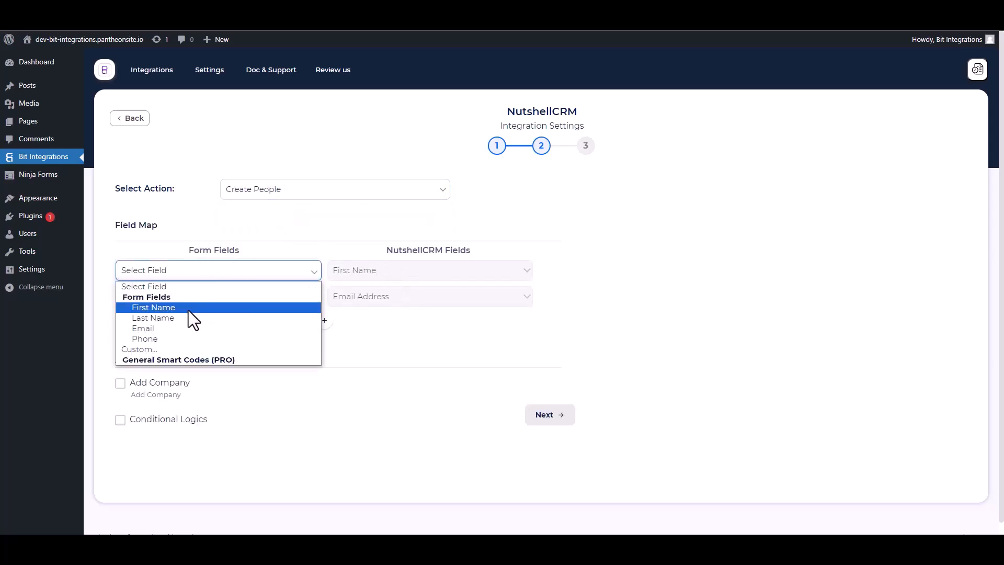
{"action": "left_click", "coordinate": [173, 308]}
{"action": "left_click", "coordinate": [207, 299]}
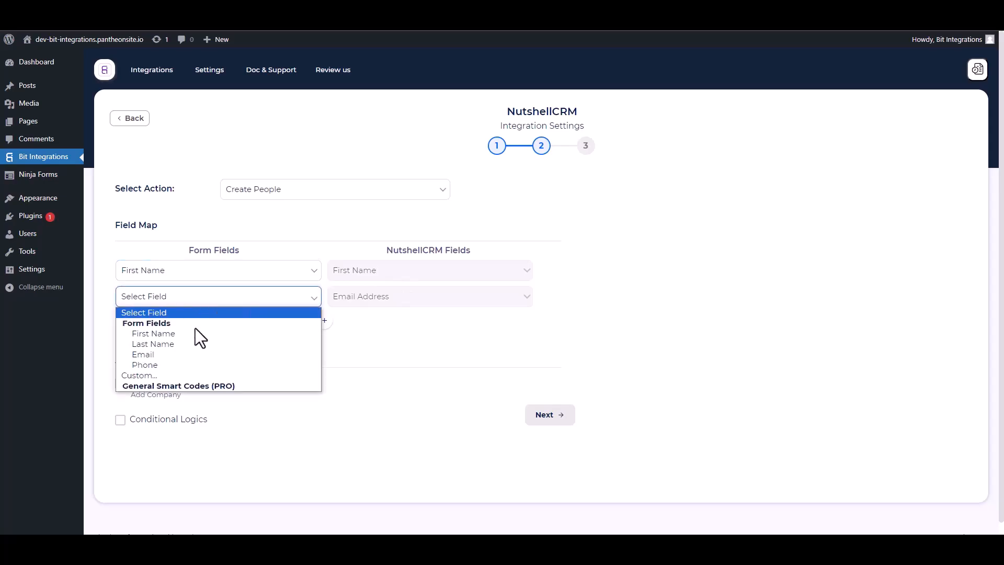
{"action": "left_click", "coordinate": [157, 352]}
Add a field mapping from the form's Last Name to the NutshellCRM Last Name field
{"action": "left_click", "coordinate": [324, 320]}
{"action": "left_click", "coordinate": [348, 324]}
{"action": "left_click", "coordinate": [360, 353]}
{"action": "left_click", "coordinate": [256, 326]}
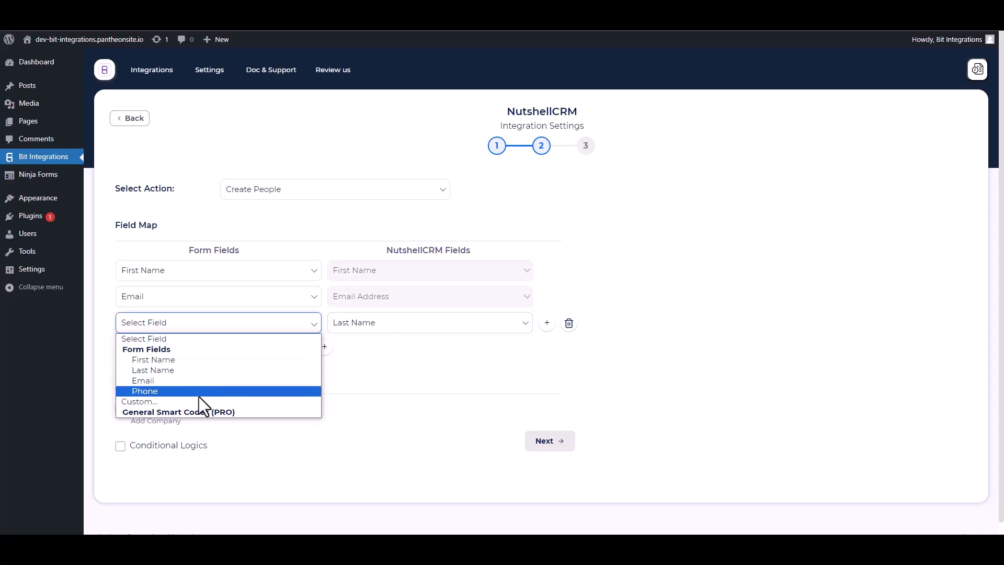
{"action": "left_click", "coordinate": [156, 370]}
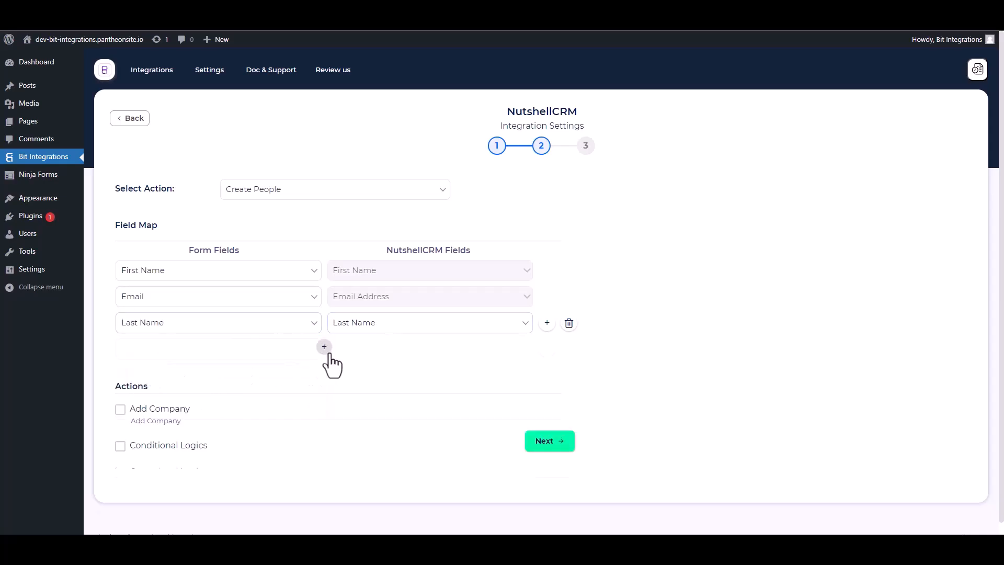
Add a field mapping from the form's Phone to the NutshellCRM Phone Number field
{"action": "left_click", "coordinate": [324, 347]}
{"action": "left_click", "coordinate": [335, 350]}
{"action": "left_click", "coordinate": [353, 387]}
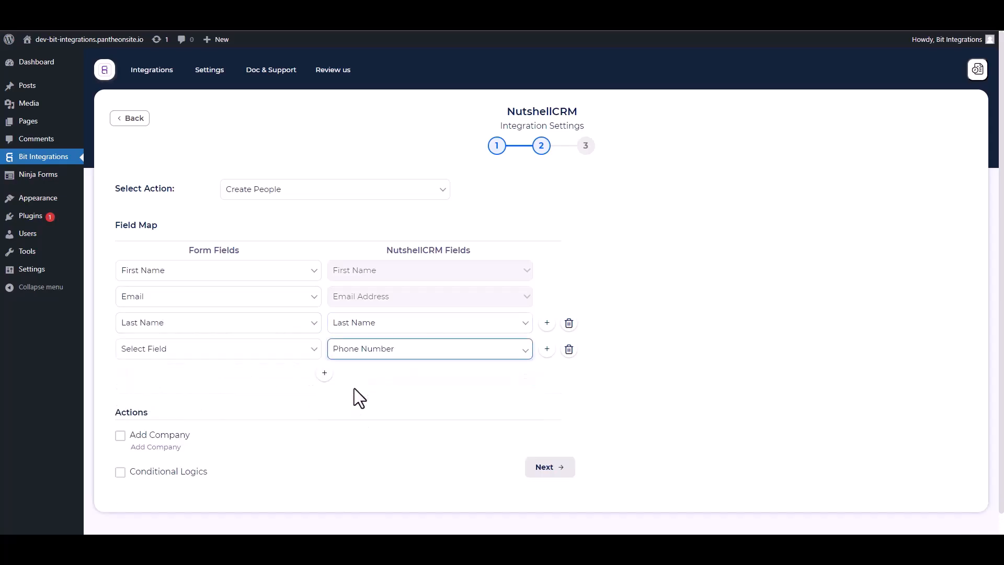
{"action": "left_click", "coordinate": [199, 350]}
{"action": "left_click", "coordinate": [155, 415]}
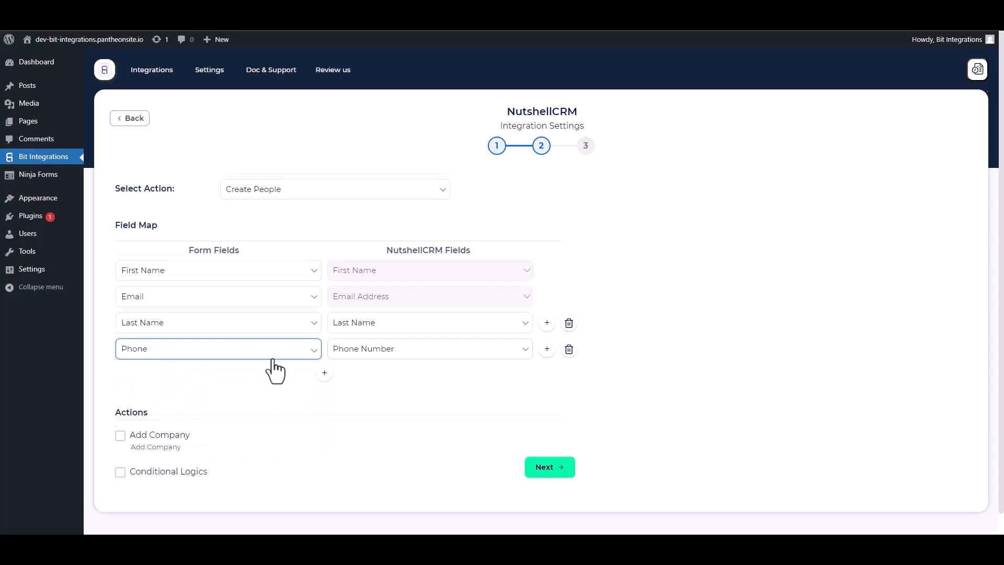
Enable Conditional Logics to view its rule options, and disable it again
{"action": "scroll", "coordinate": [302, 349], "scroll_direction": "down", "scroll_amount": 1}
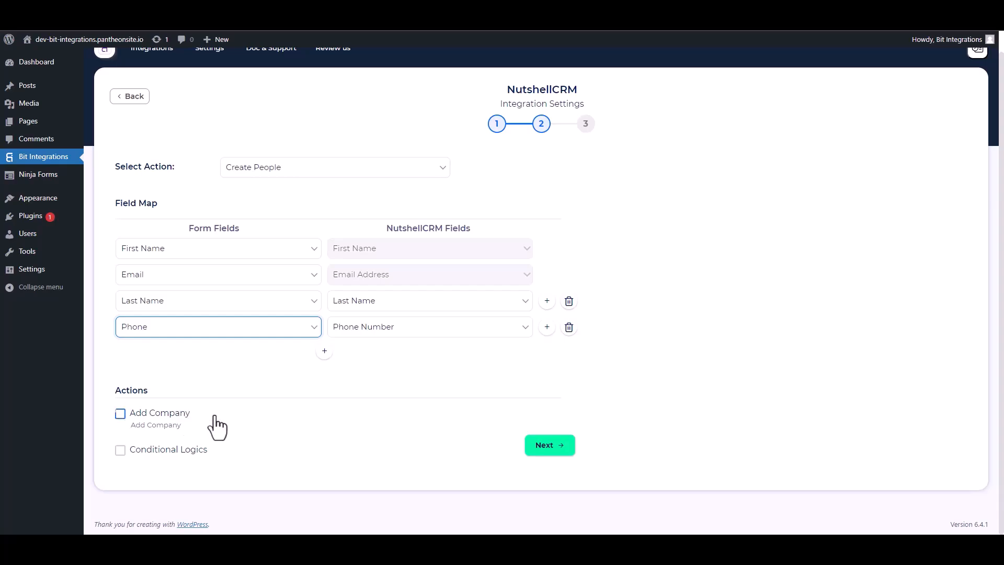
{"action": "left_click", "coordinate": [119, 450]}
{"action": "scroll", "coordinate": [251, 406], "scroll_direction": "down", "scroll_amount": 2}
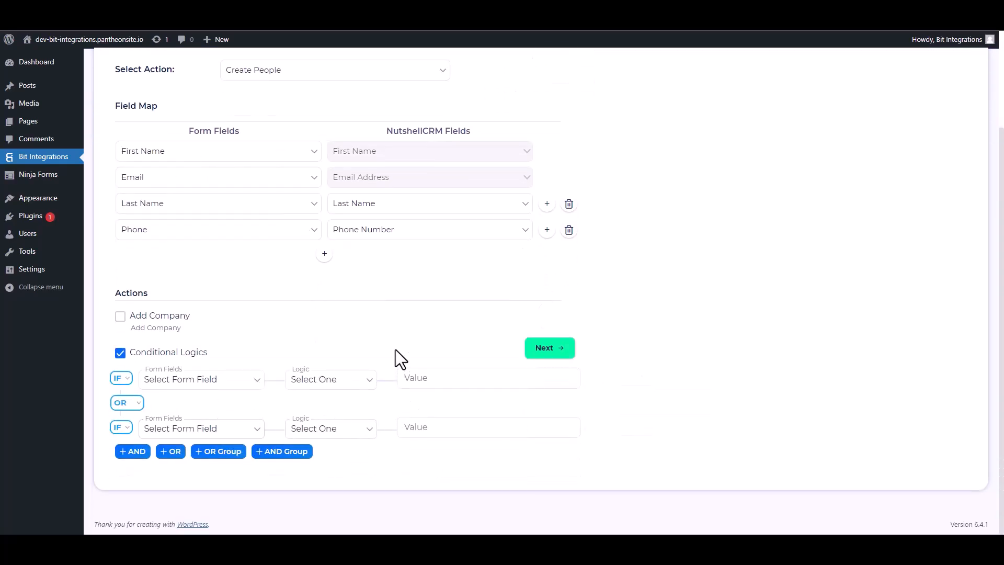
{"action": "left_click", "coordinate": [121, 353]}
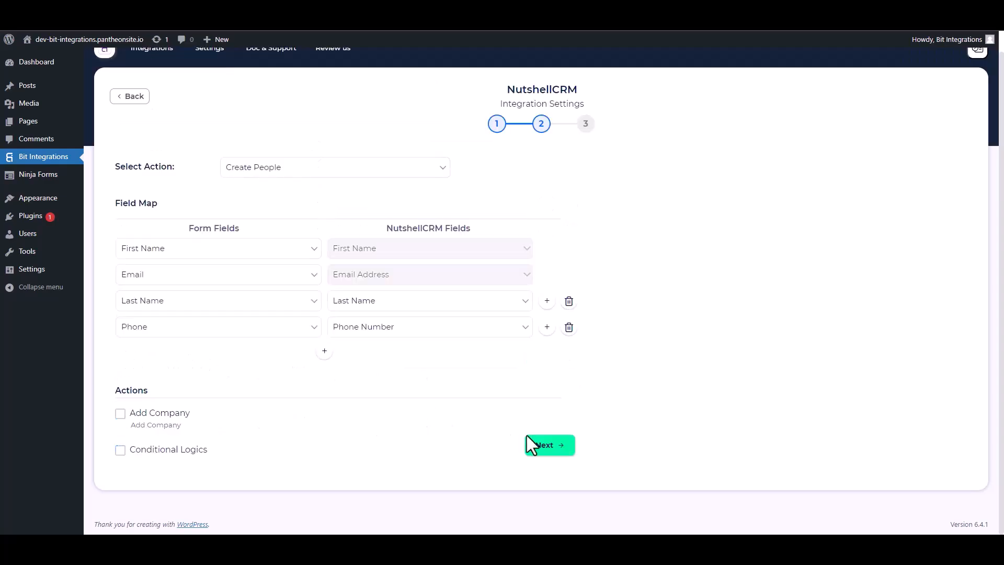
Proceed to the final integration step and save the NutshellCRM integration
{"action": "left_click", "coordinate": [539, 443]}
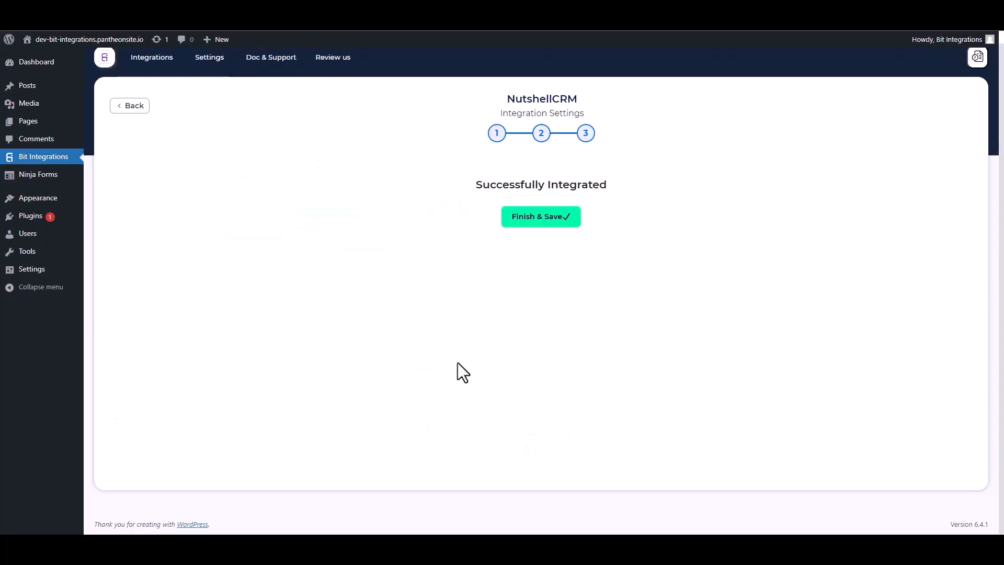
{"action": "left_click", "coordinate": [528, 223]}
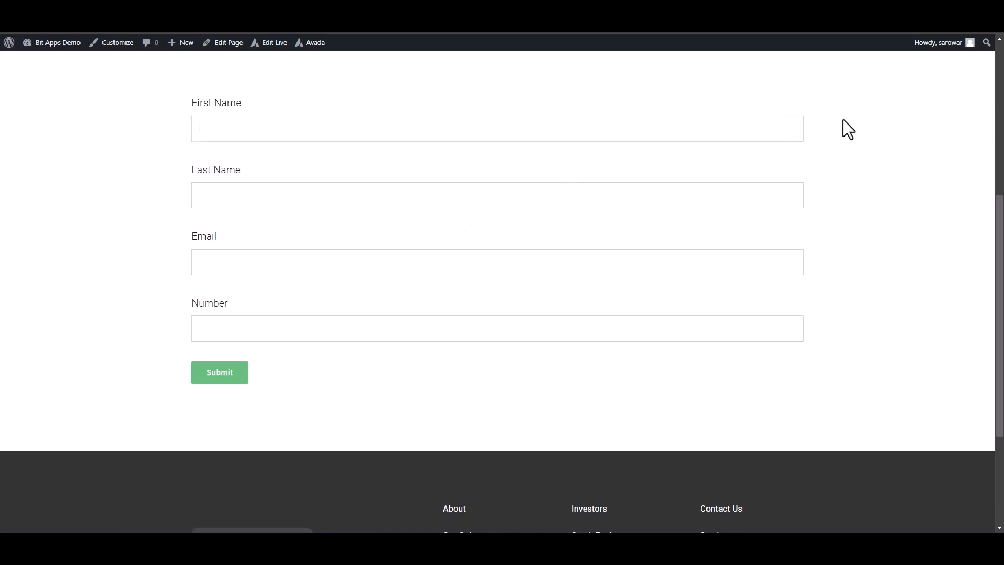
Submit the Avada form page with first name "Bit", last name "Integrations", the support email address and a phone number
{"action": "type", "text": "B"}
{"action": "left_click", "coordinate": [673, 184]}
{"action": "type", "text": "Integrations"}
{"action": "left_click", "coordinate": [673, 271]}
{"action": "left_click", "coordinate": [712, 331]}
{"action": "type", "text": "44"}
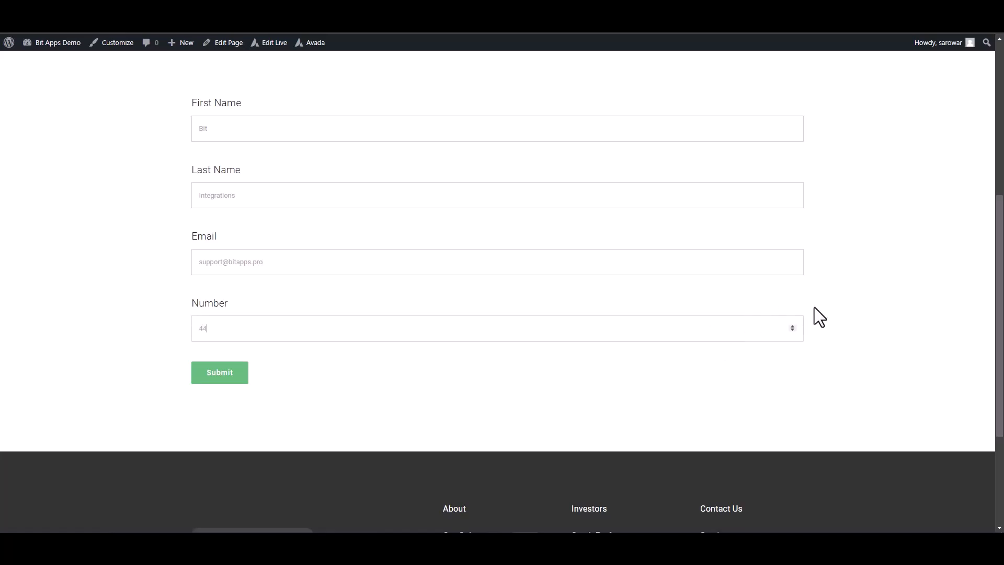
{"action": "type", "text": "4555666"}
{"action": "left_click", "coordinate": [239, 372]}
{"action": "left_click", "coordinate": [238, 373]}
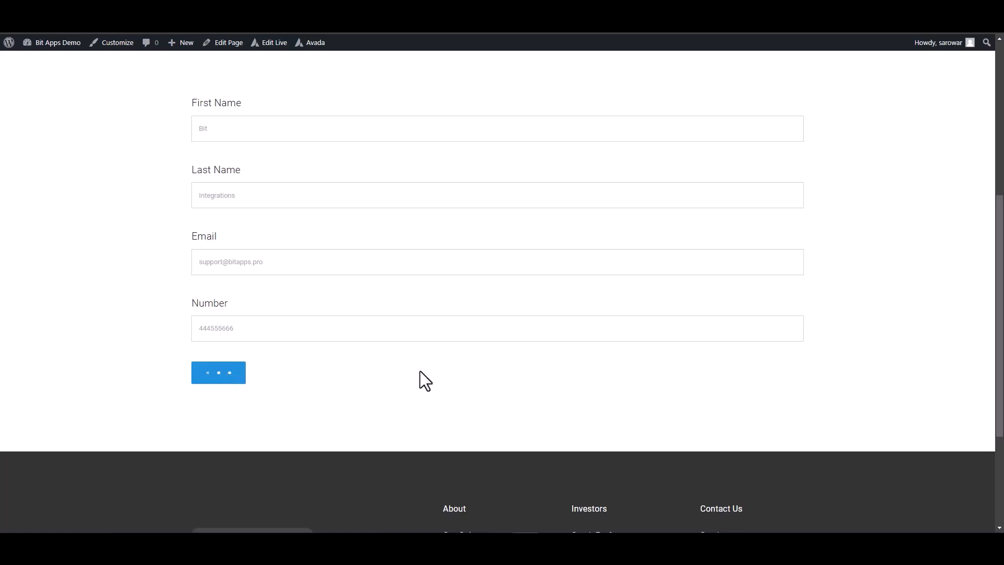
Check the form's submission message and open the People list in Nutshell to examine the synced contact
{"action": "triple_click", "coordinate": [463, 415]}
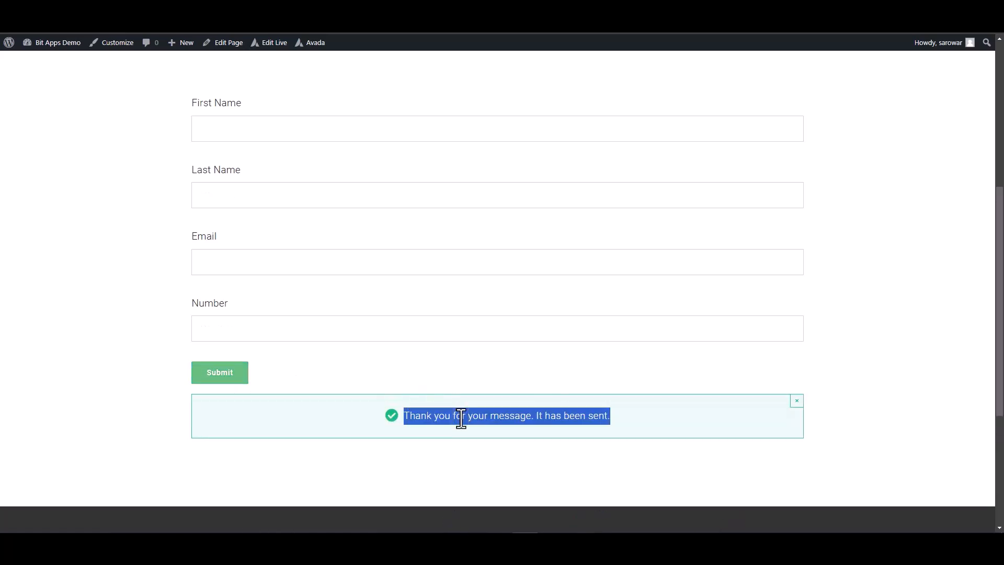
{"action": "left_click", "coordinate": [524, 498]}
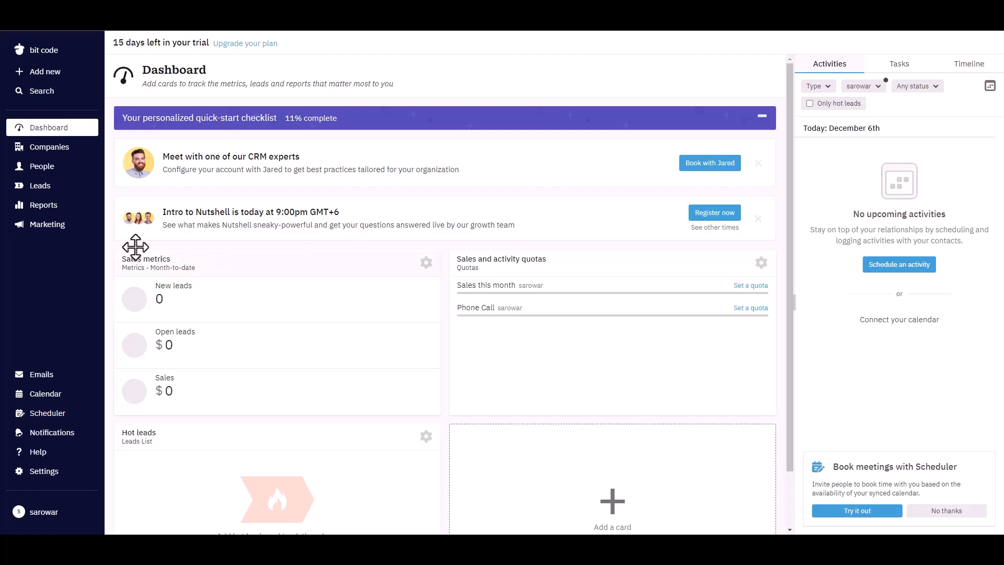
{"action": "left_click", "coordinate": [40, 168]}
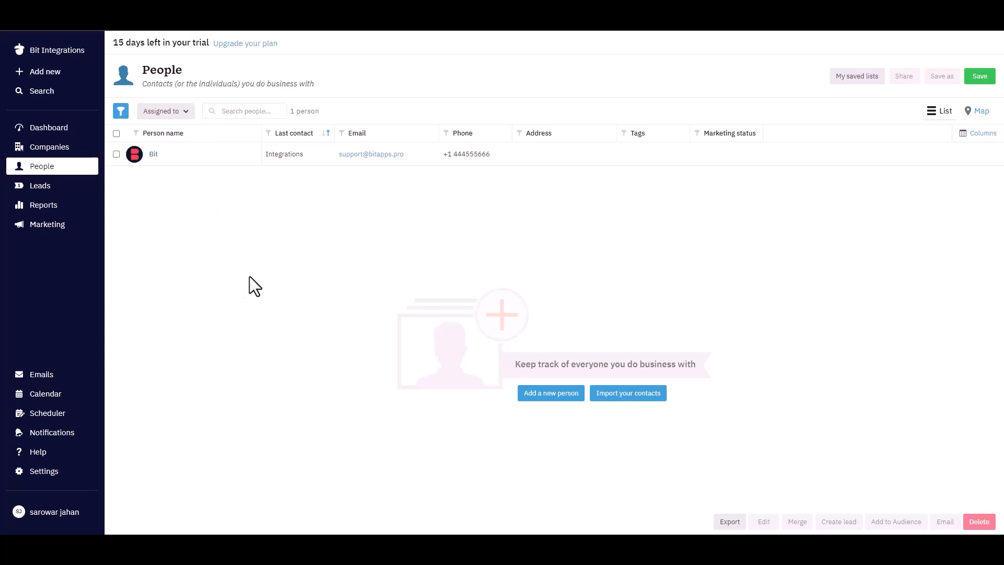